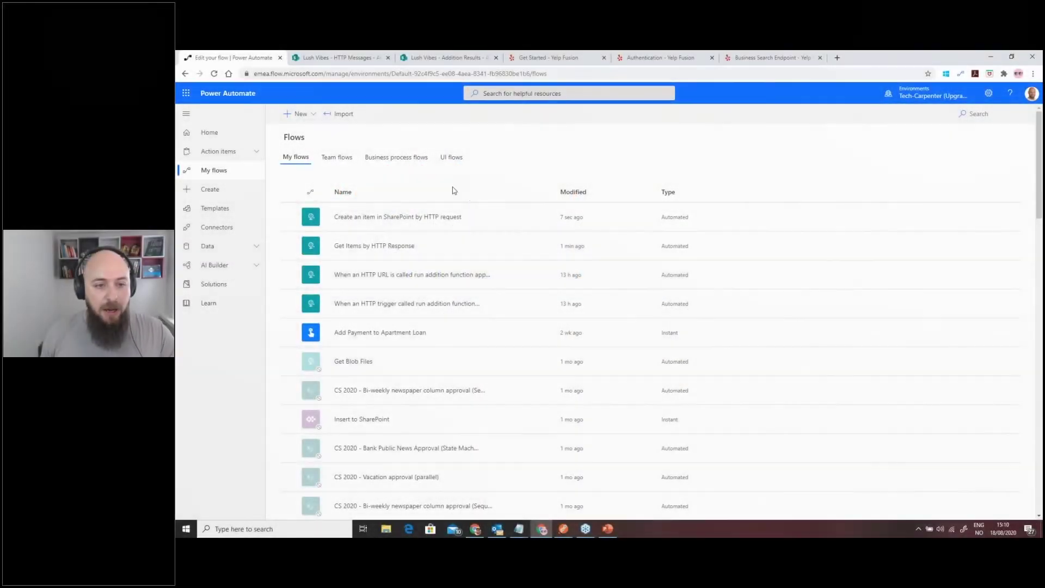
# Open the 'Create an item in SharePoint by HTTP request' flow from My flows in the designer
pyautogui.scroll(-2, 503, 253)
pyautogui.scroll(2, 501, 252)
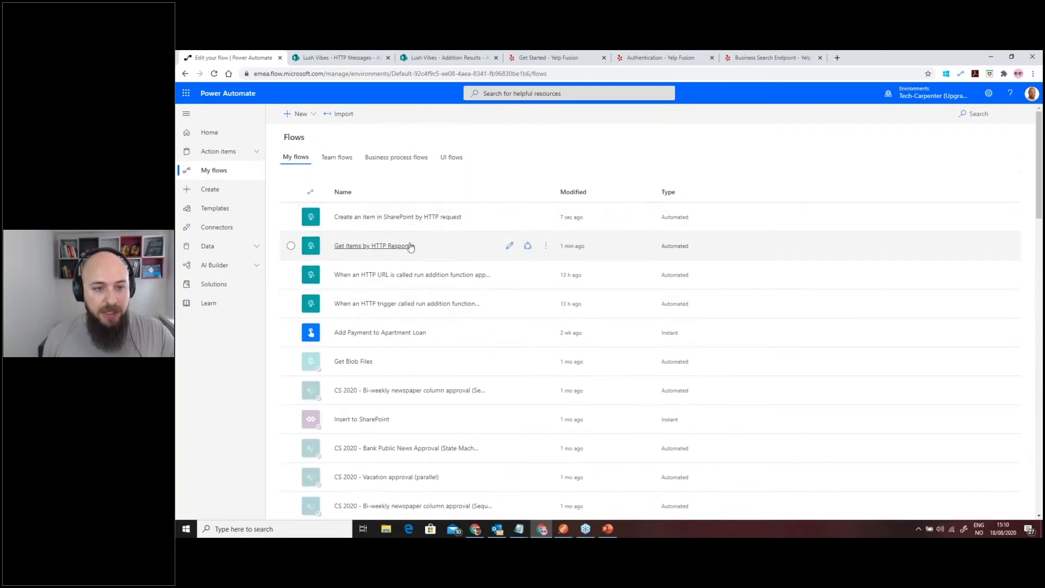
pyautogui.click(420, 218)
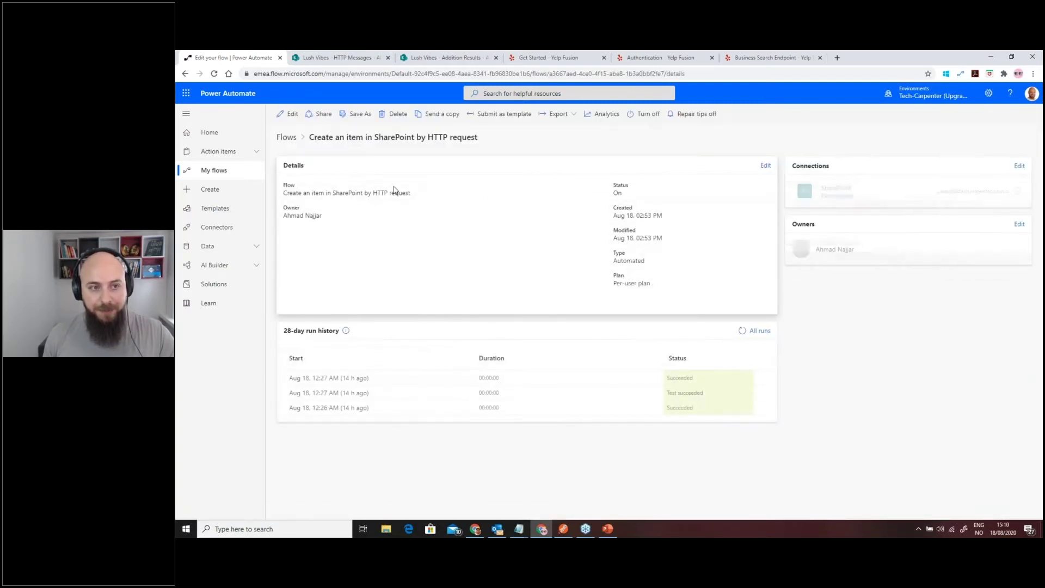
pyautogui.click(290, 114)
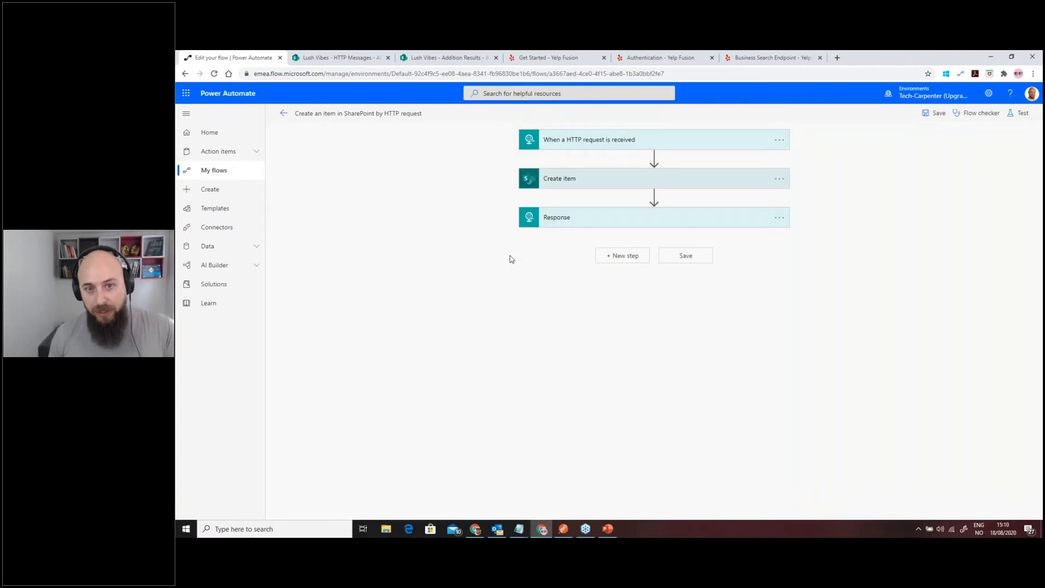
# Expand the HTTP trigger's advanced options to confirm the POST method, then expand Create item
pyautogui.click(591, 142)
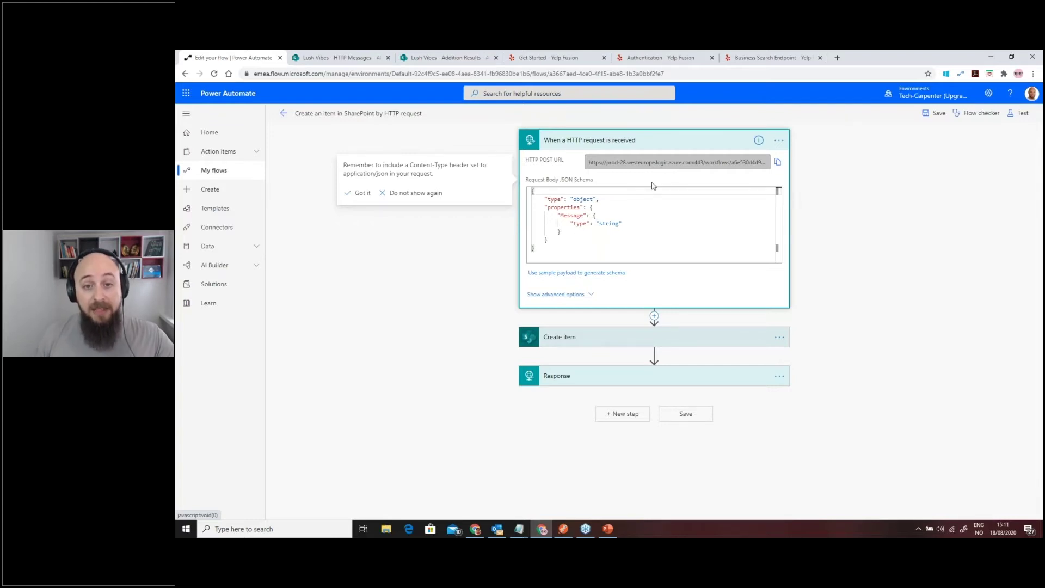
pyautogui.click(587, 299)
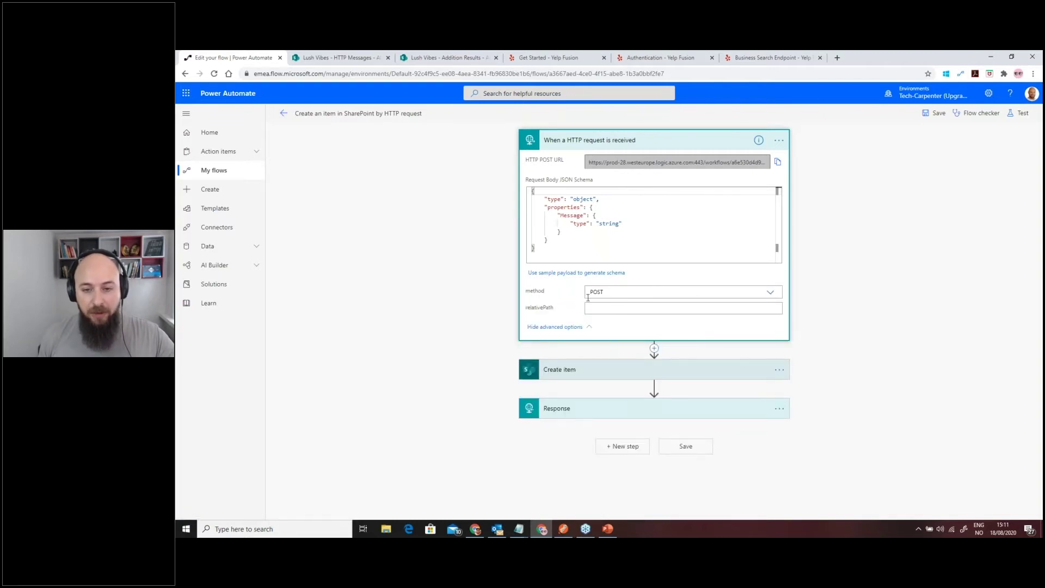
pyautogui.click(695, 292)
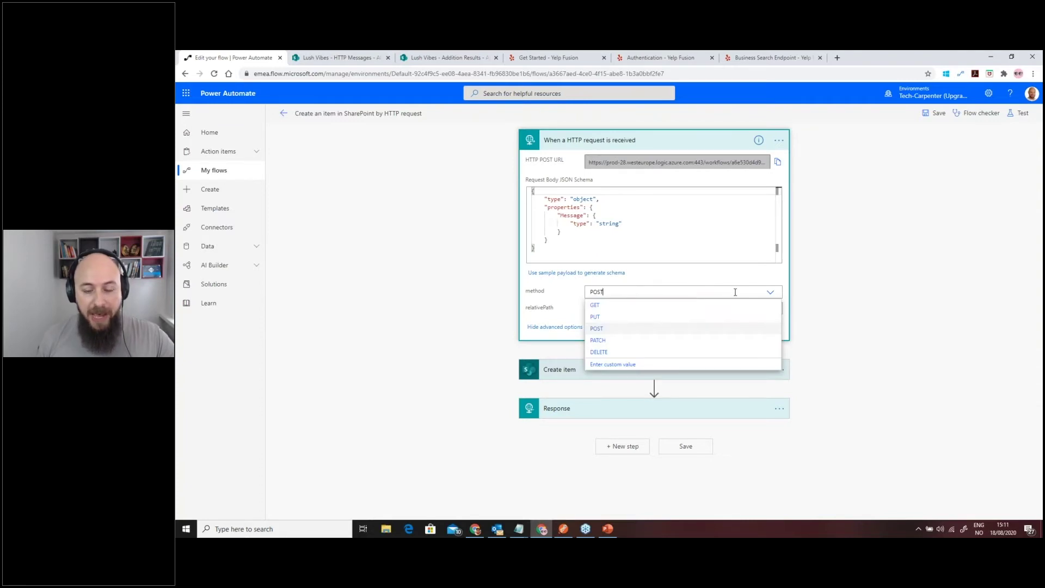
pyautogui.click(573, 291)
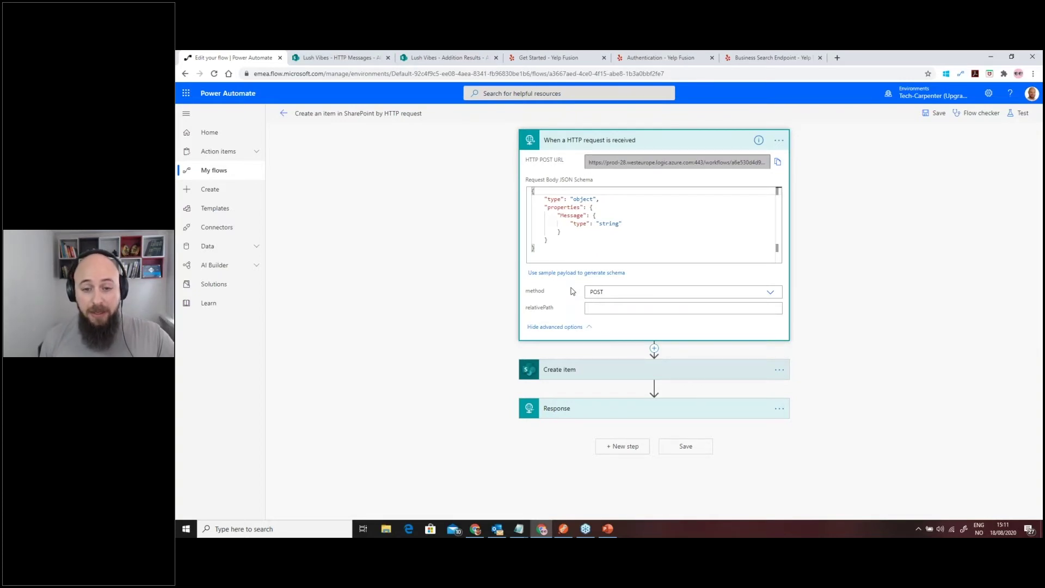
pyautogui.click(621, 373)
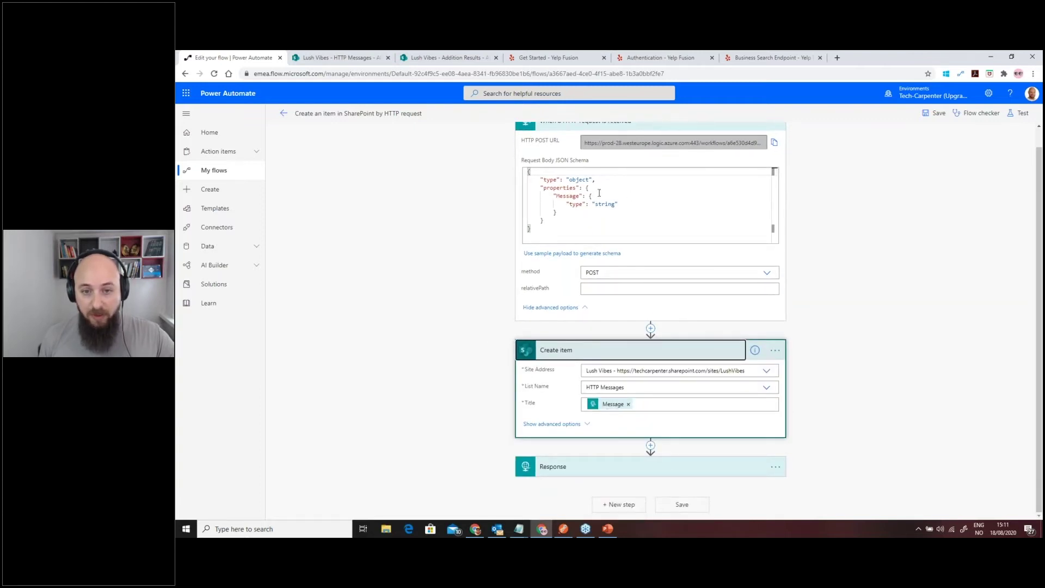
# Expand the Response step and review its status code 200 and body OK
pyautogui.scroll(1, 580, 193)
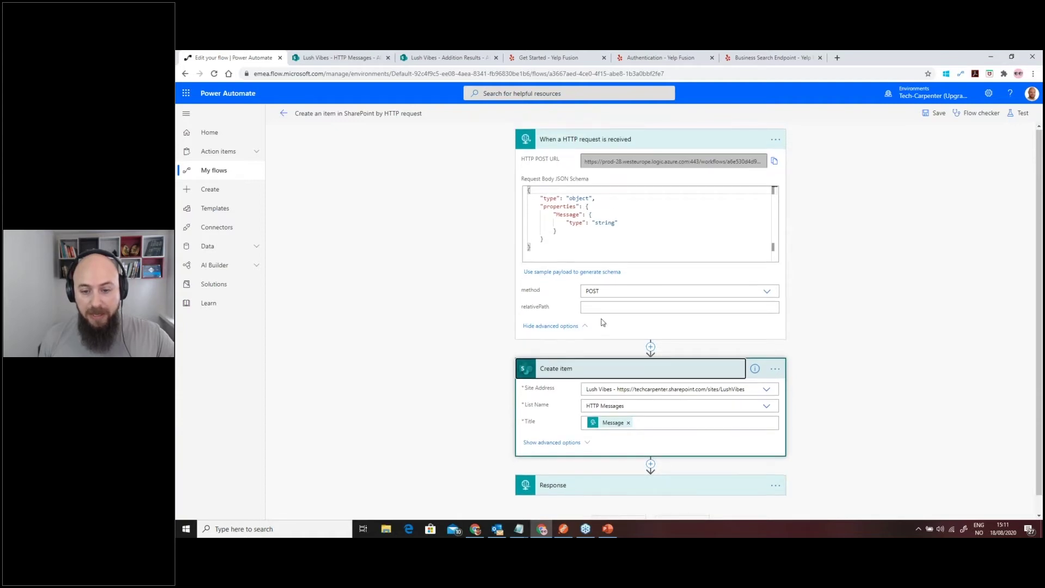
pyautogui.scroll(-1, 615, 375)
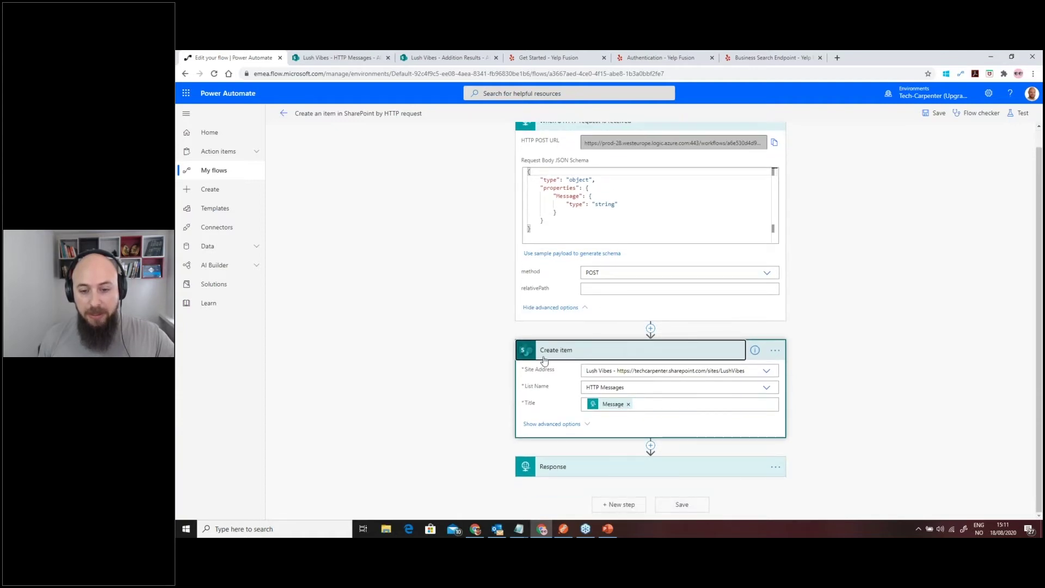
pyautogui.click(572, 463)
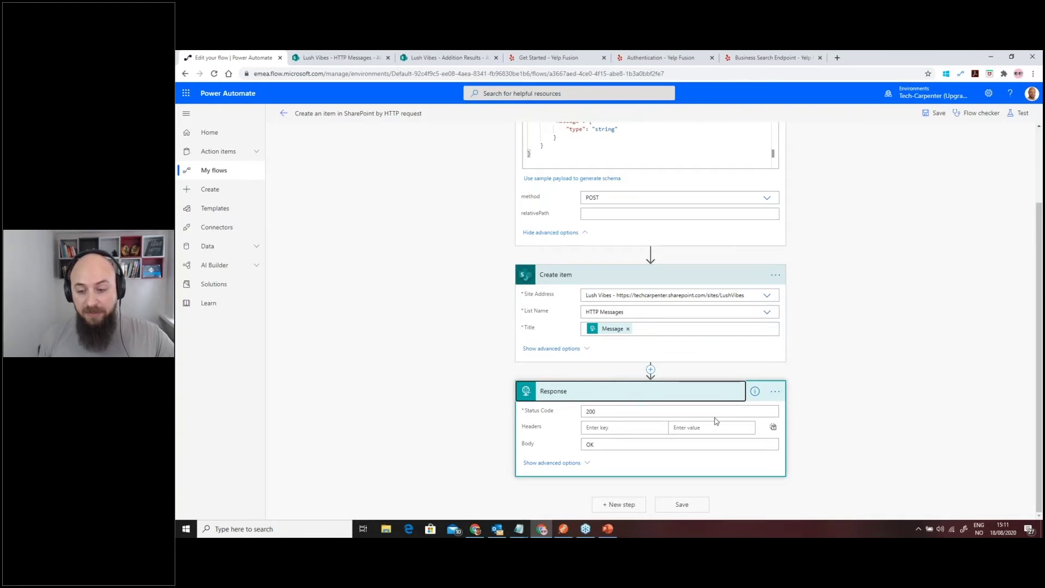
pyautogui.scroll(2, 820, 369)
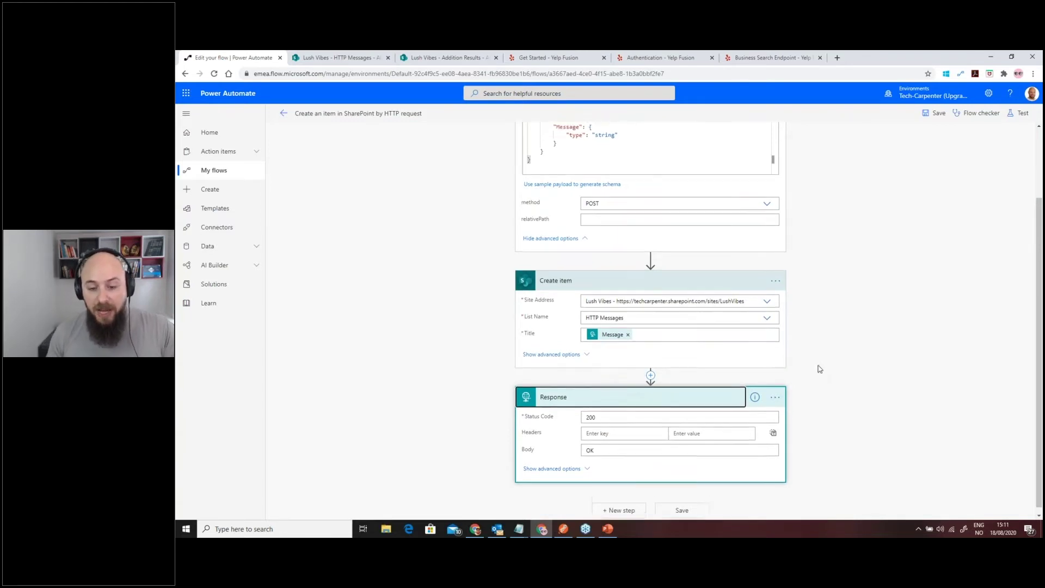
pyautogui.scroll(-1, 793, 233)
pyautogui.scroll(1, 836, 224)
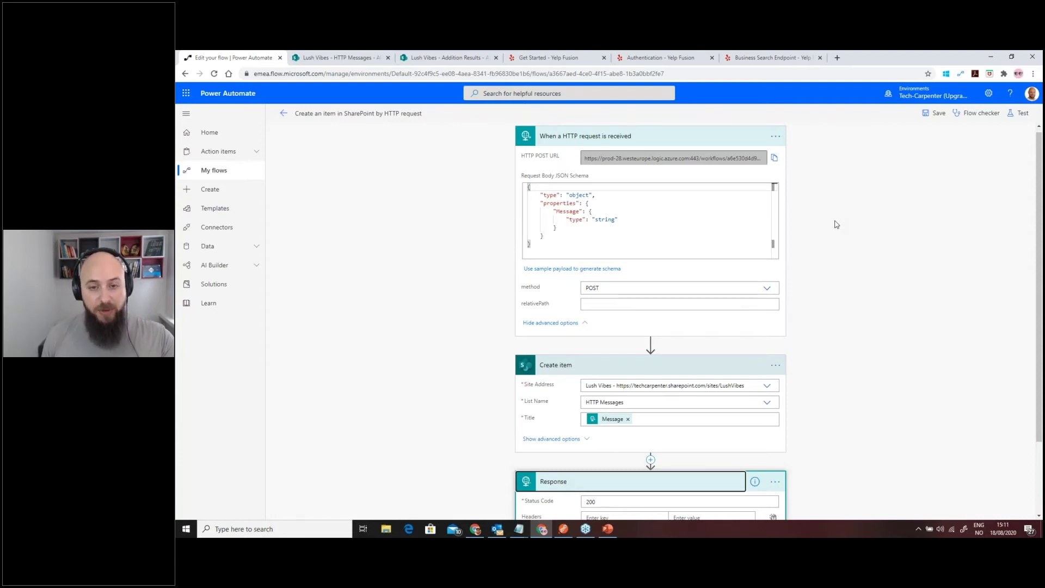
pyautogui.scroll(-1, 835, 224)
pyautogui.scroll(2, 835, 224)
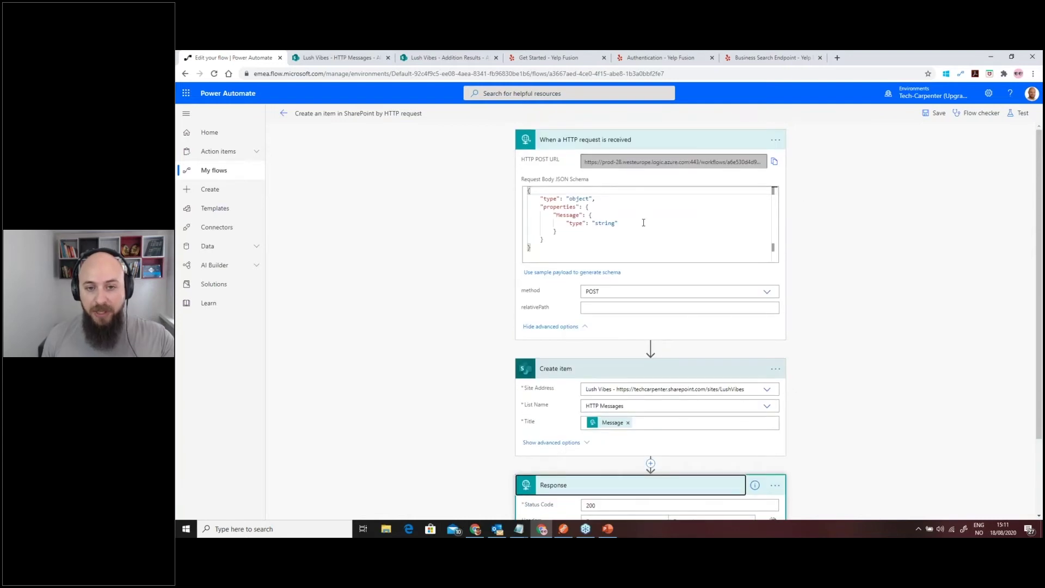
pyautogui.scroll(-3, 631, 220)
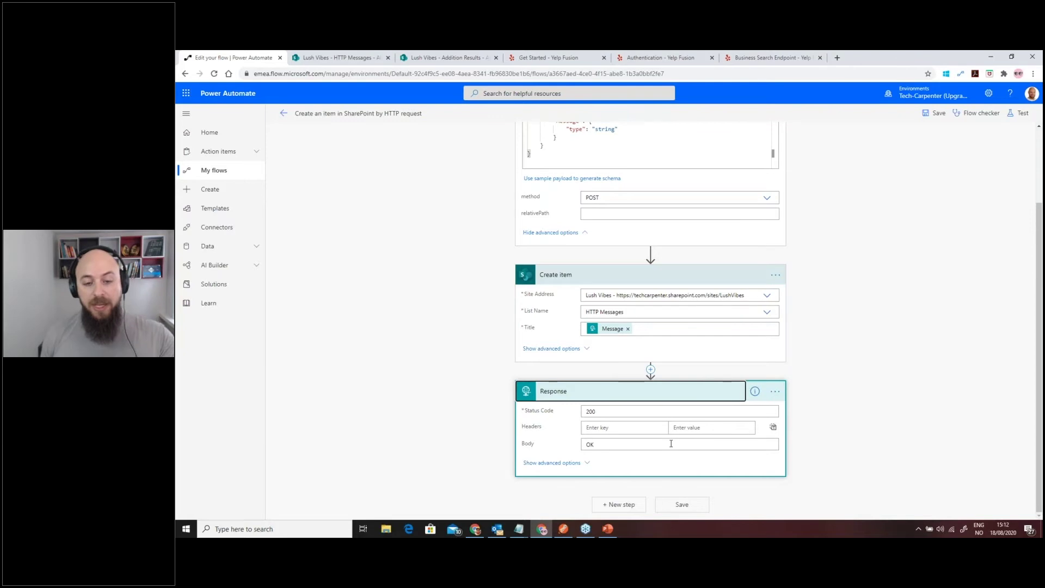
pyautogui.scroll(2, 466, 321)
pyautogui.scroll(-2, 444, 363)
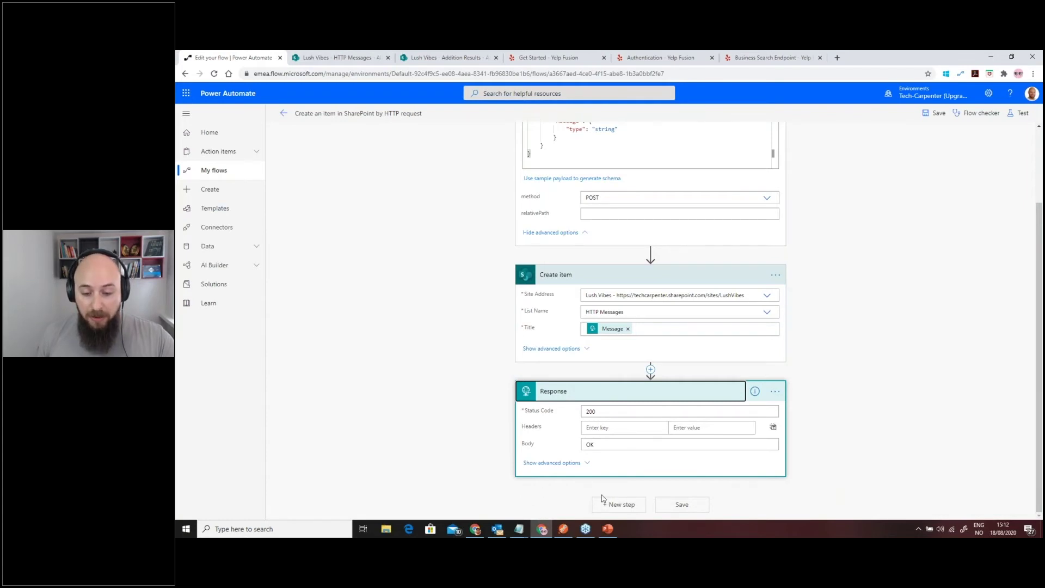
pyautogui.click(563, 528)
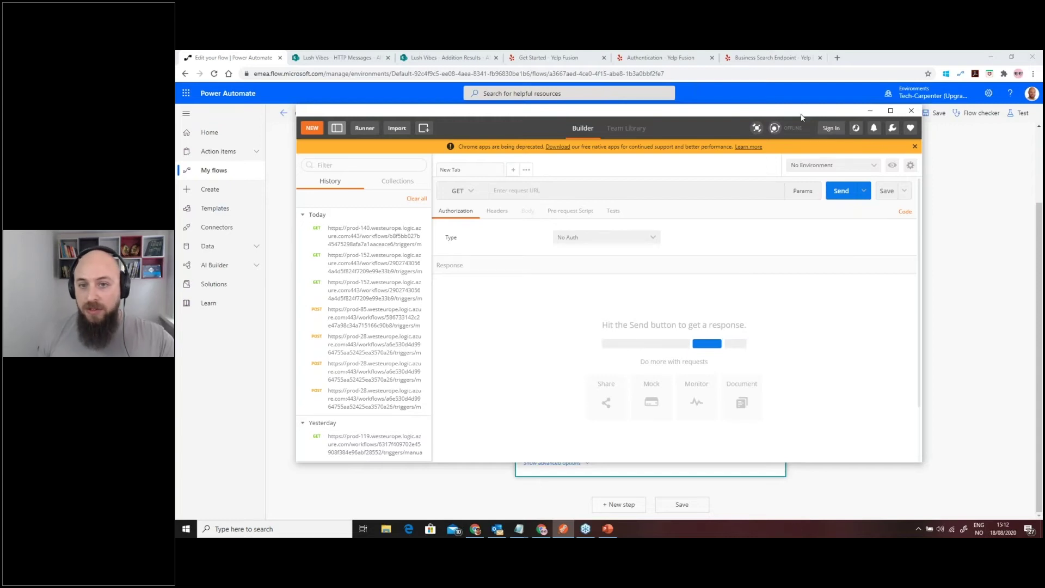
pyautogui.moveTo(777, 113); pyautogui.dragTo(723, 121)
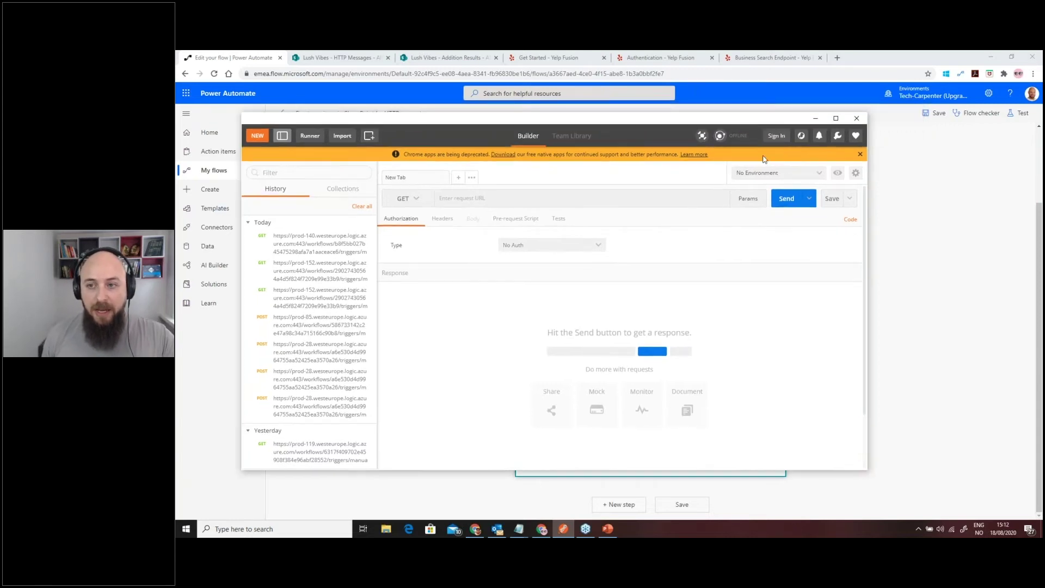
pyautogui.click(816, 119)
pyautogui.scroll(5, 808, 249)
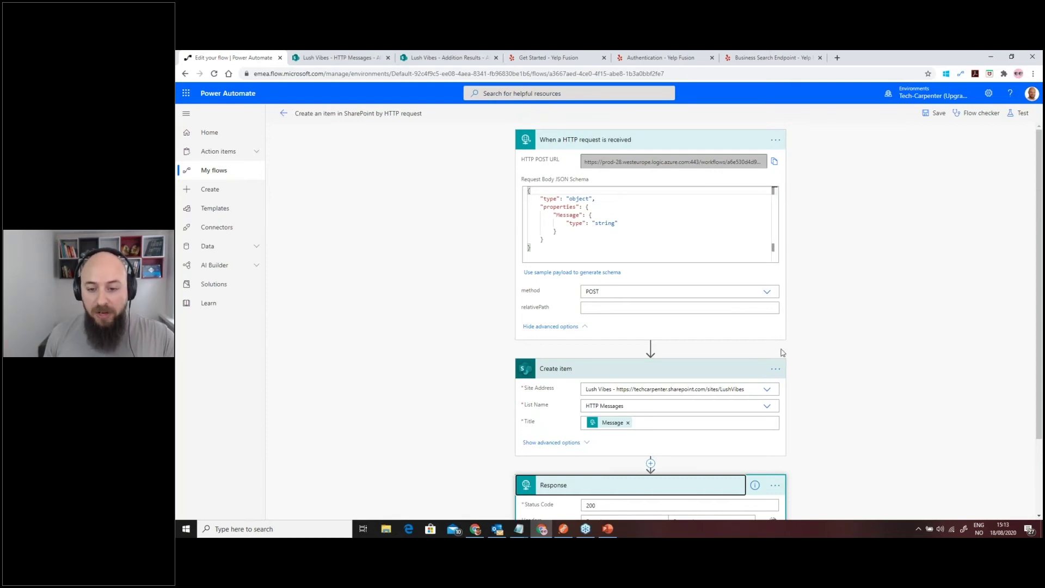
# Select the HTTP trigger's full generated POST URL for copying
pyautogui.scroll(-2, 681, 385)
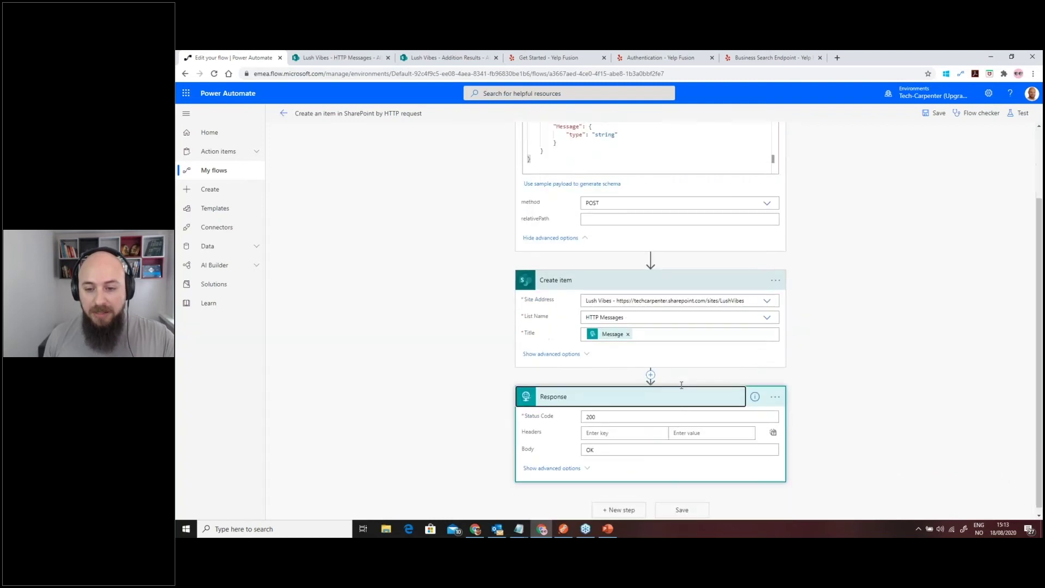
pyautogui.scroll(2, 679, 326)
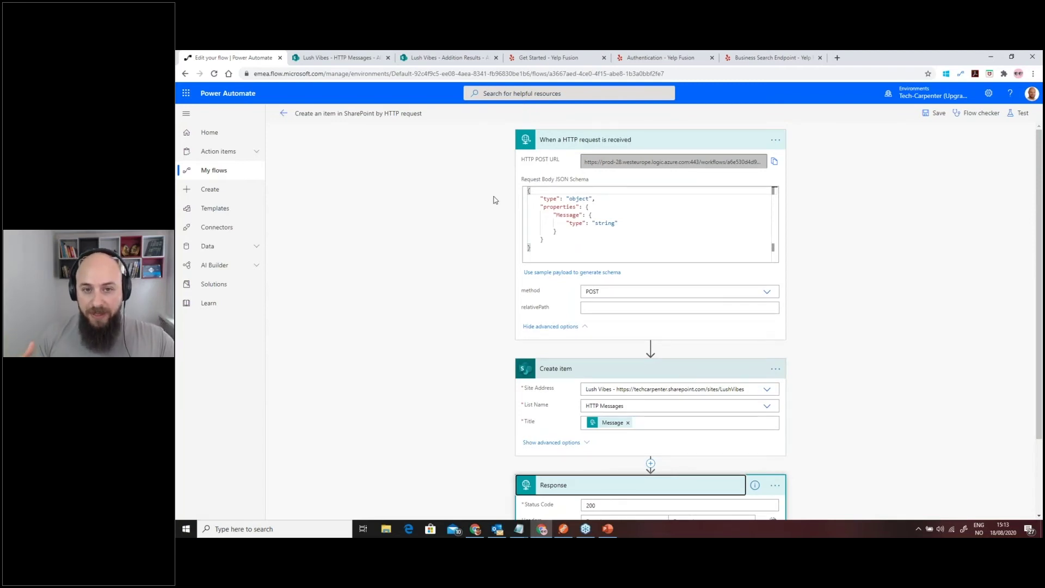
pyautogui.scroll(-3, 495, 200)
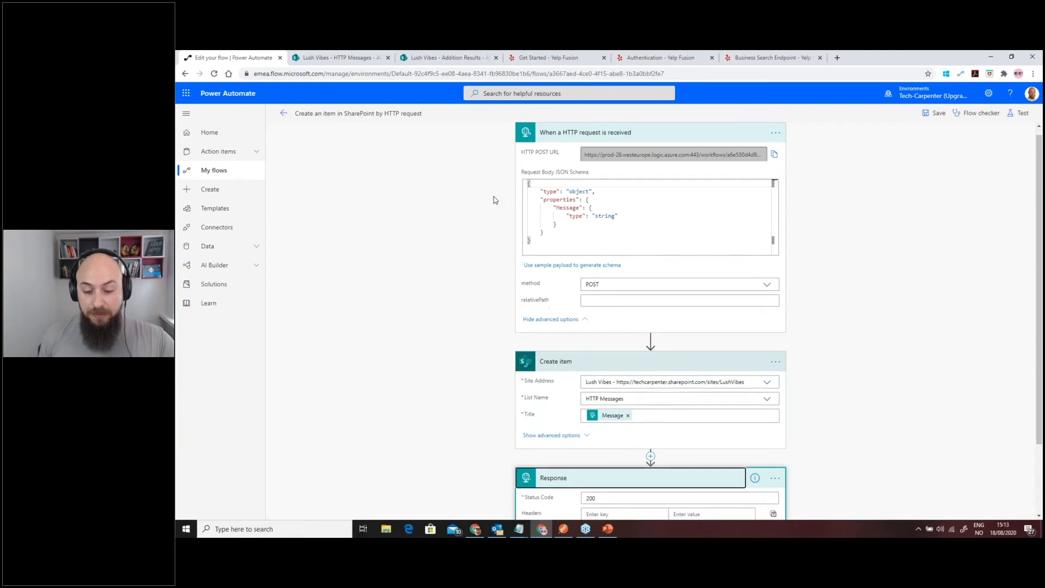
pyautogui.scroll(3, 698, 201)
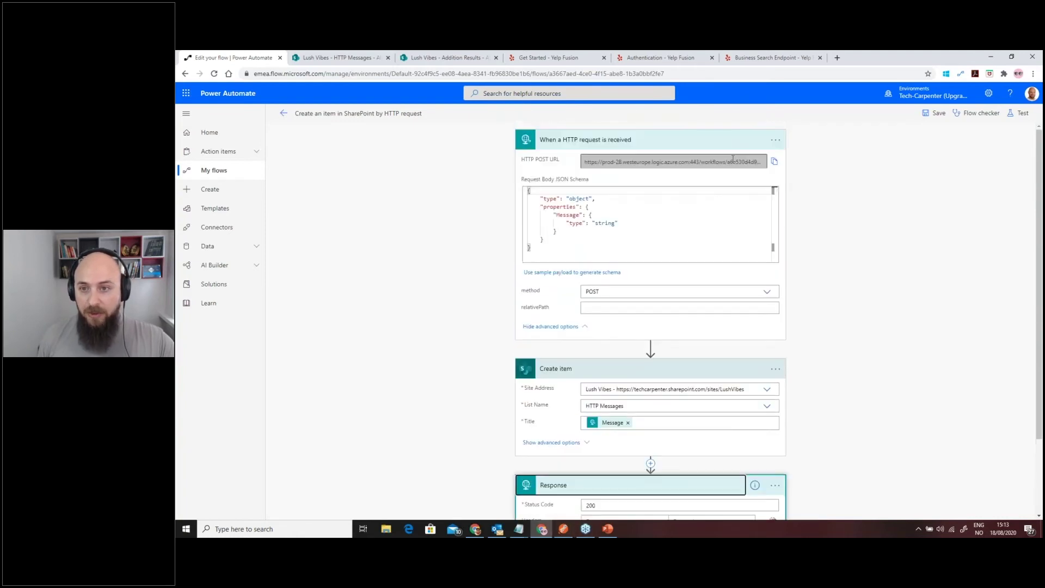
pyautogui.click(763, 161)
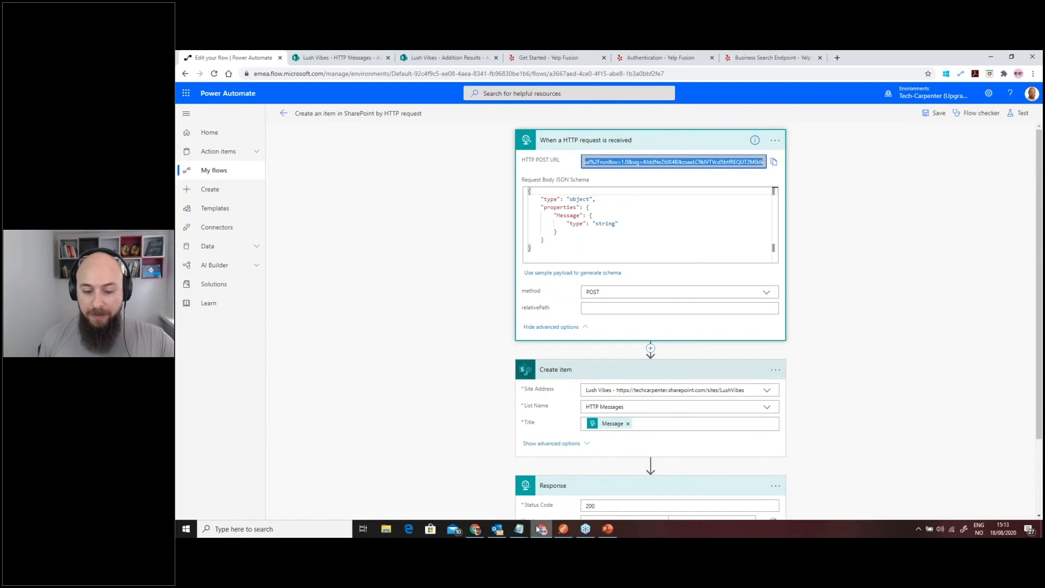
# In Postman, paste the flow's trigger URL as the address and set the method to POST
pyautogui.click(562, 530)
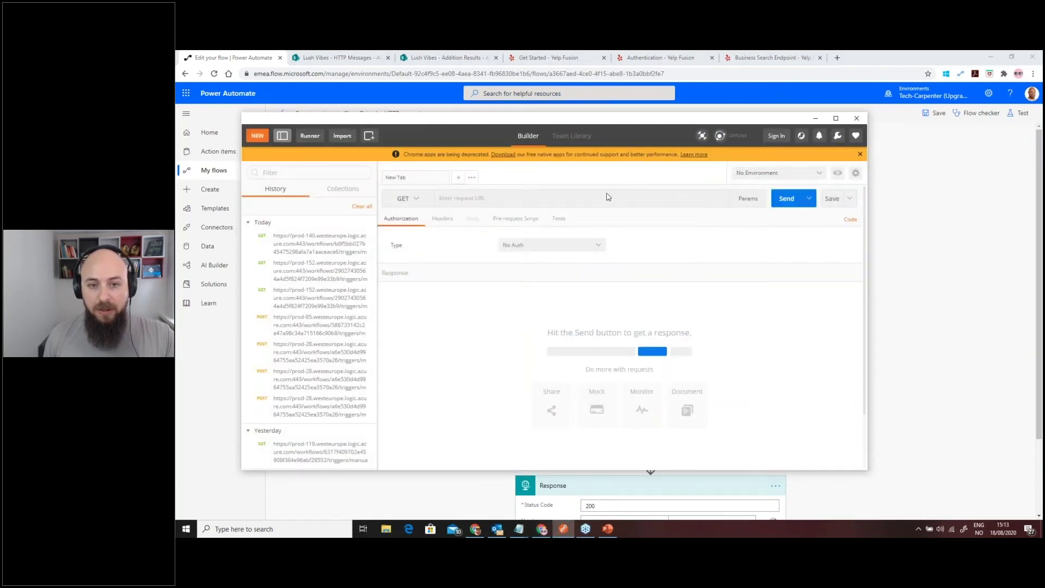
pyautogui.click(607, 200)
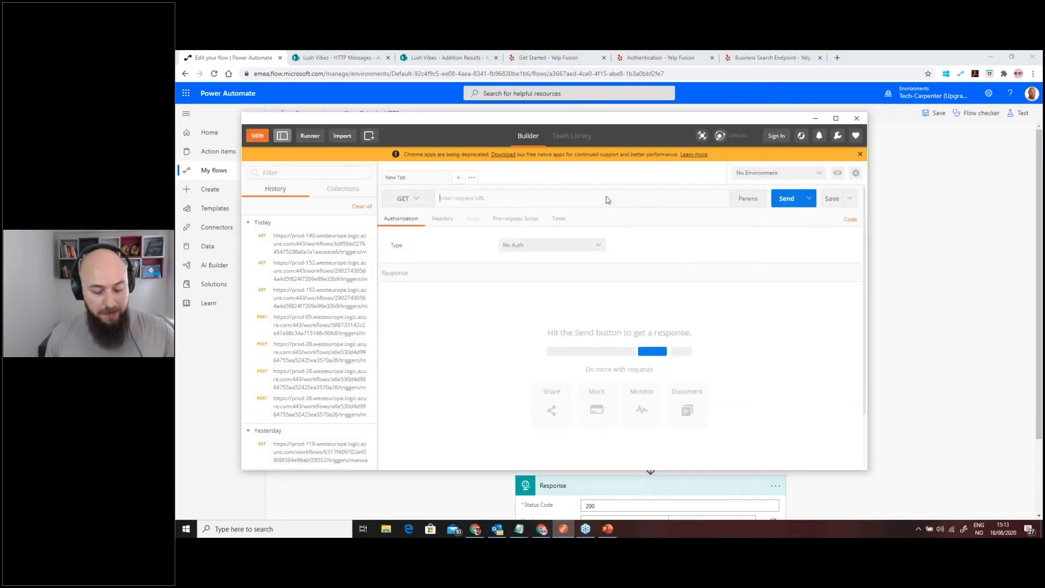
pyautogui.hotkey('ctrl', 'v')
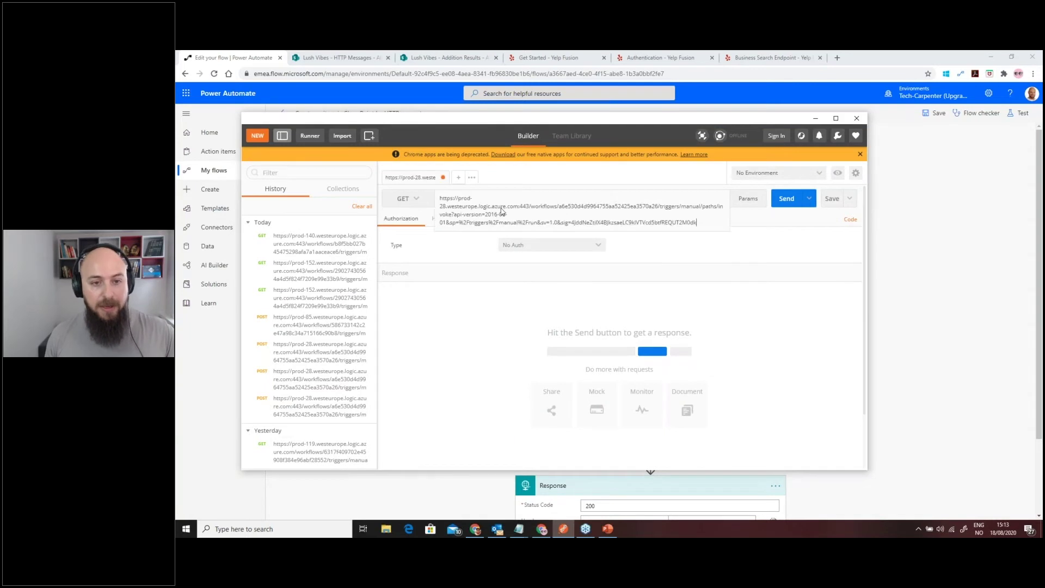
pyautogui.click(420, 202)
pyautogui.click(396, 231)
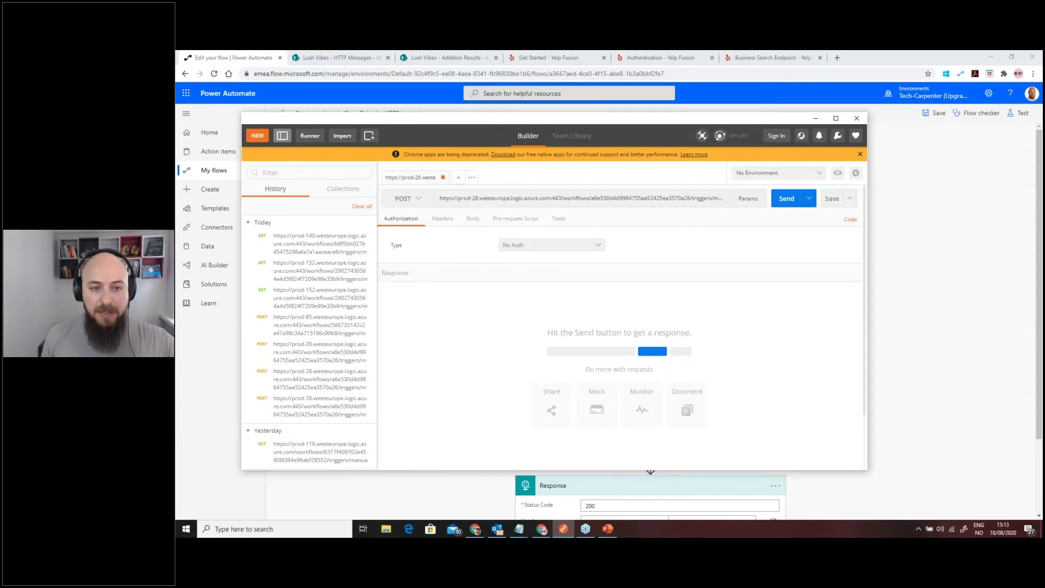
pyautogui.click(812, 119)
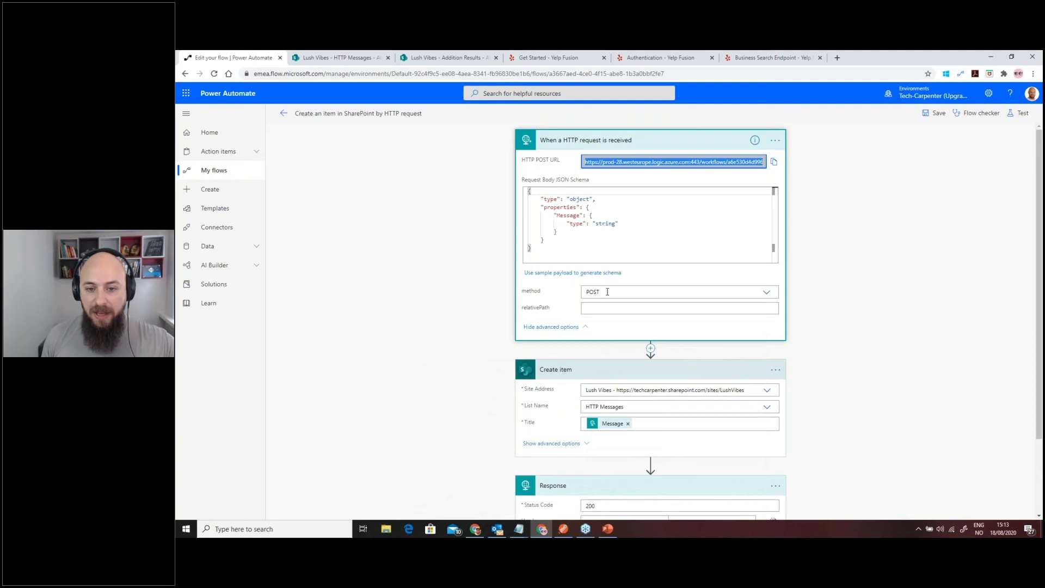
pyautogui.click(564, 529)
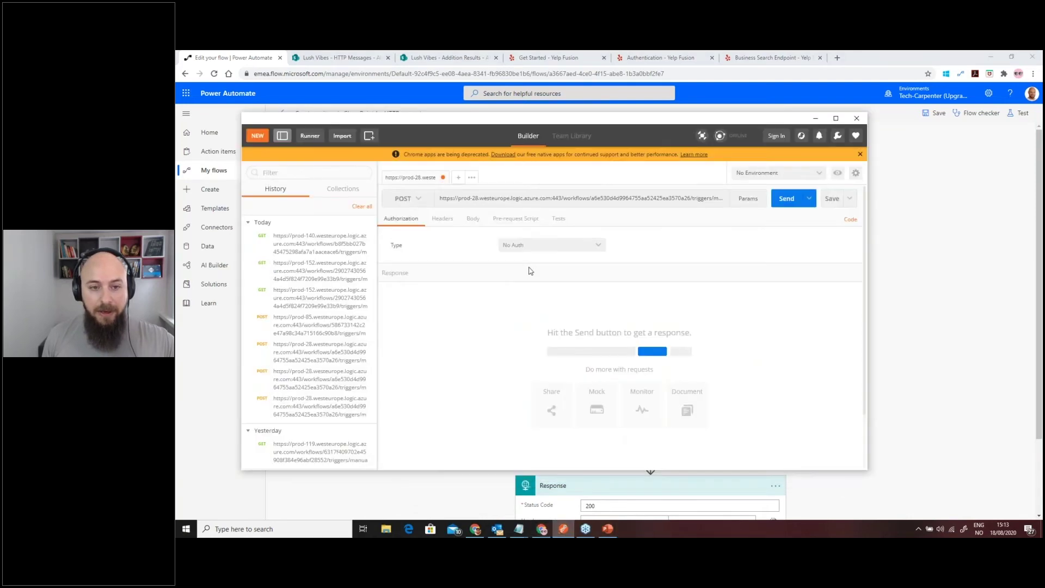
# Add a Content-Type header with the value application/json to the Postman request
pyautogui.click(443, 219)
pyautogui.click(418, 248)
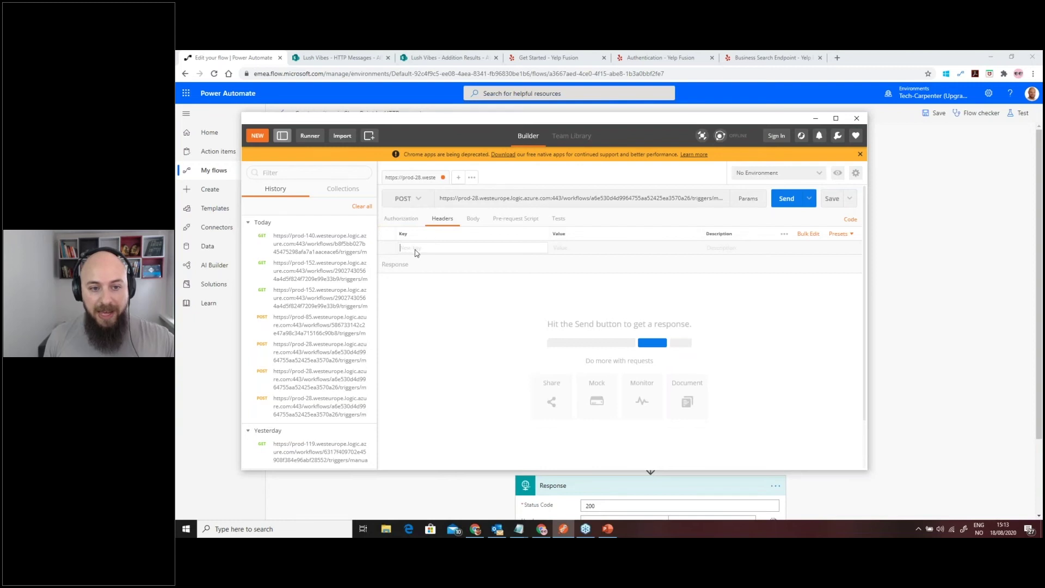
pyautogui.write('co')
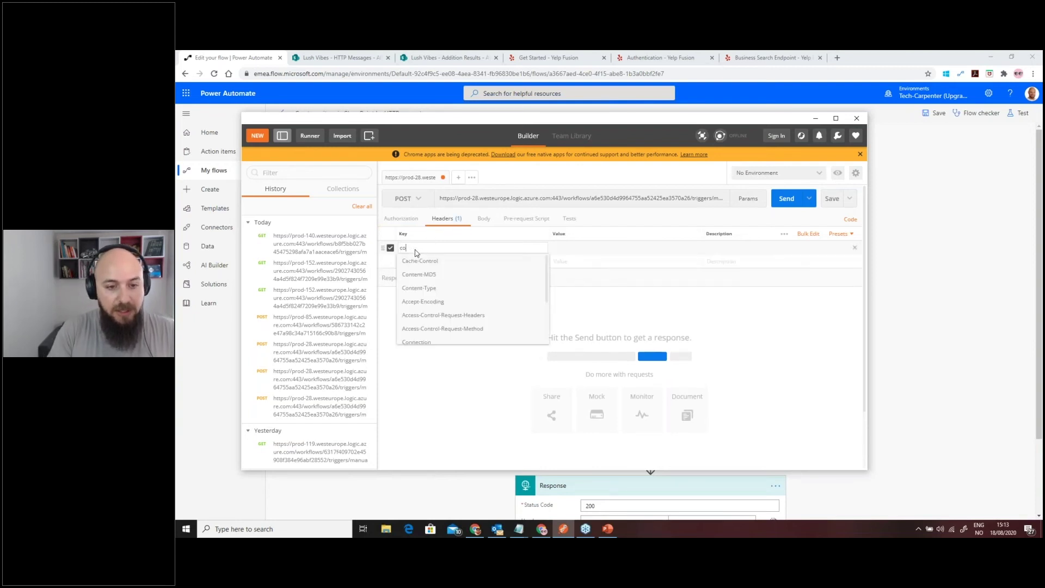
pyautogui.click(430, 287)
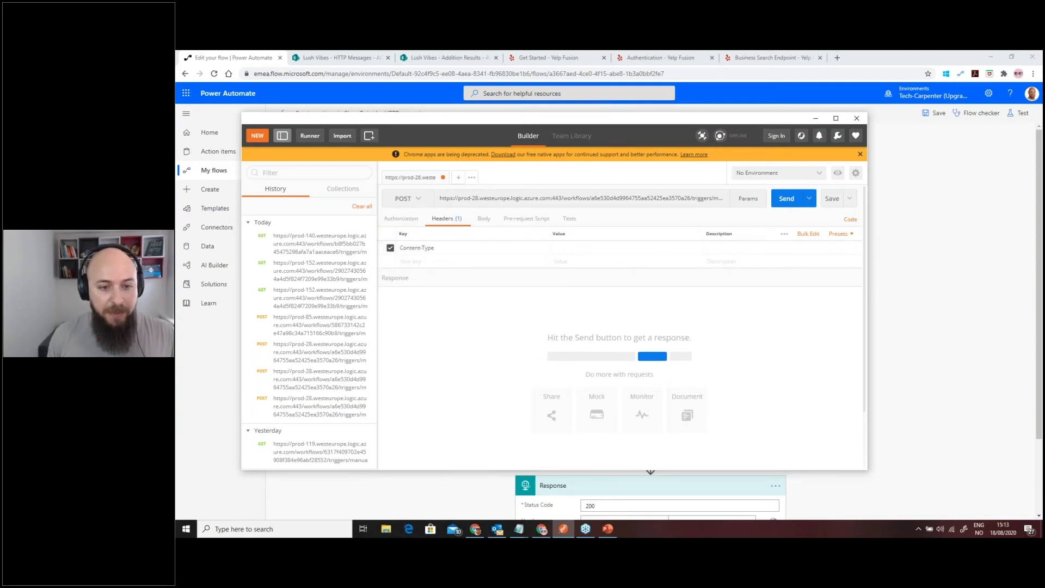
pyautogui.click(568, 250)
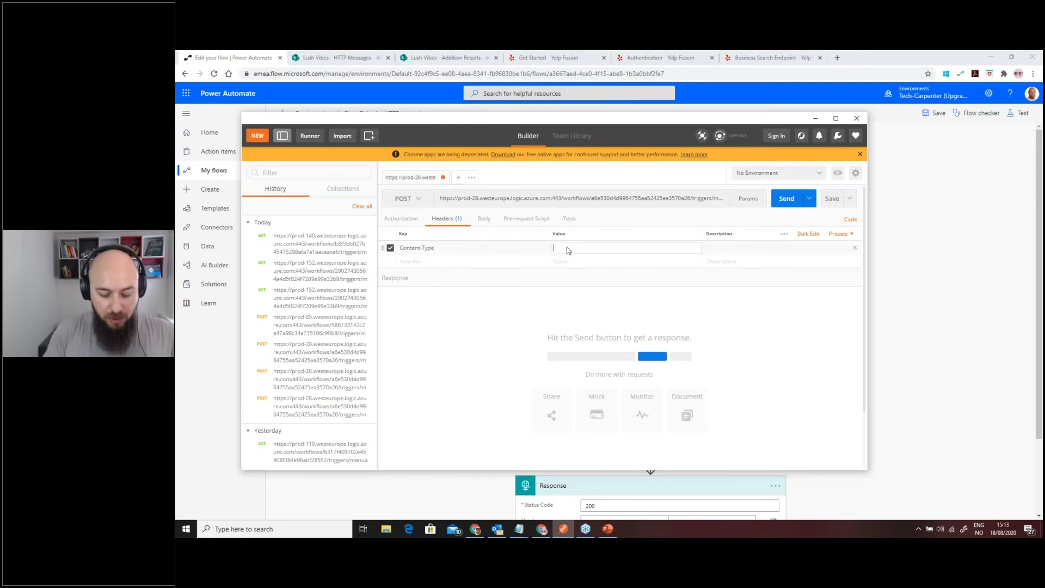
pyautogui.click(568, 250)
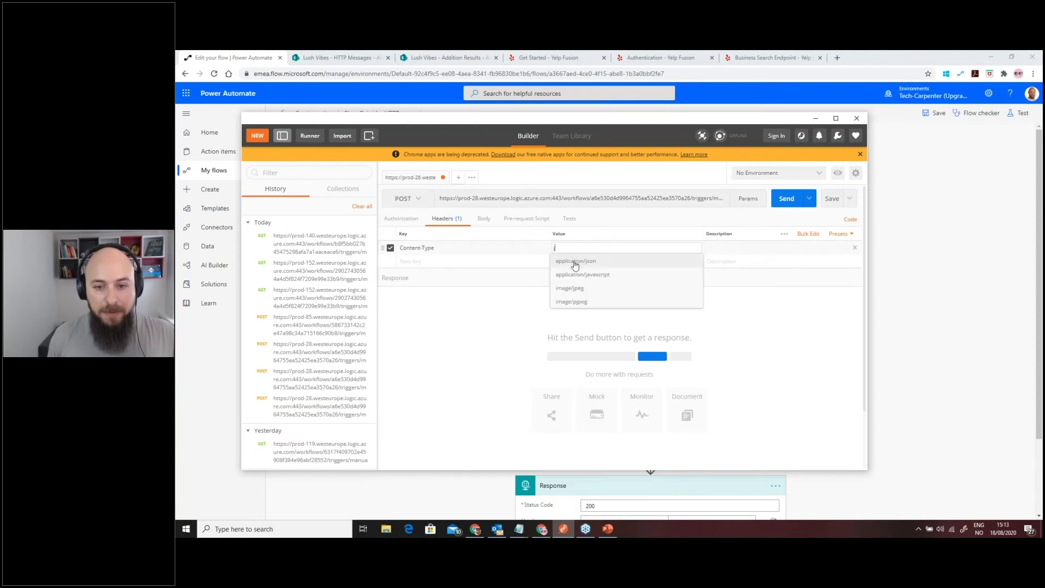
pyautogui.click(574, 262)
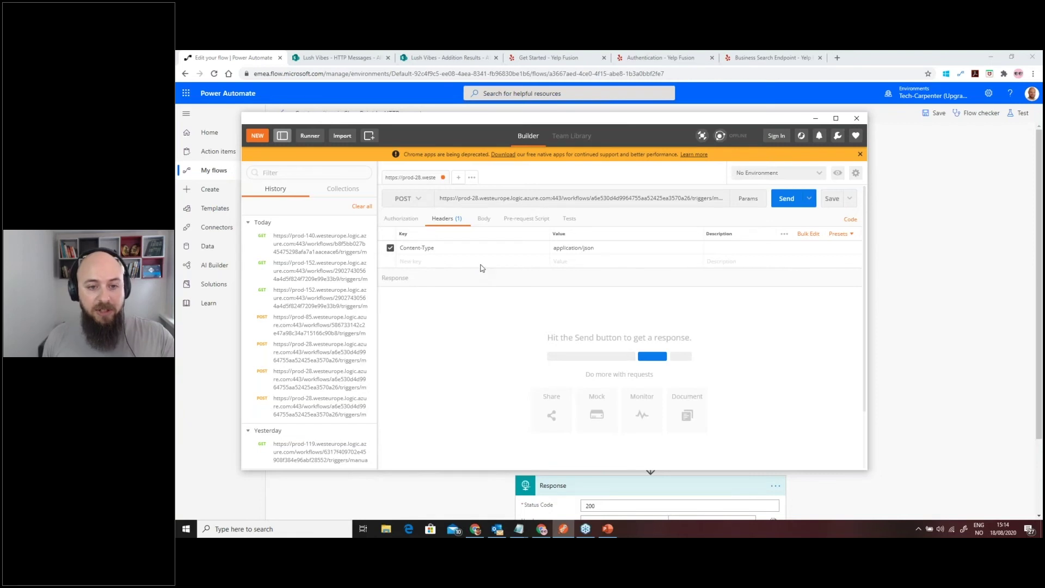
# Send a raw JSON body {"Message" : "Hello ESPC Webinar Attendees"} to the flow, getting 200 OK
pyautogui.click(482, 225)
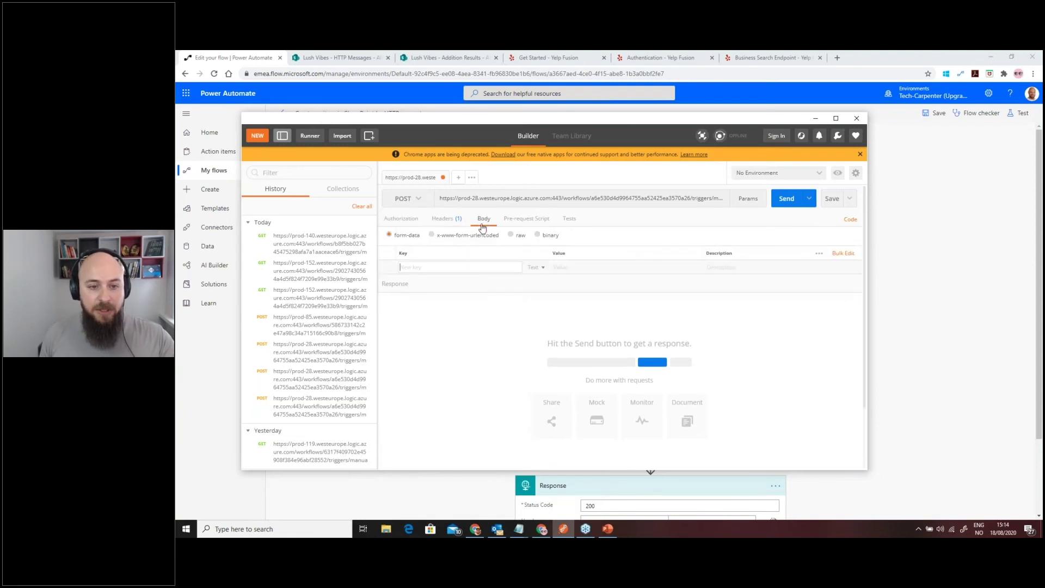
pyautogui.click(510, 235)
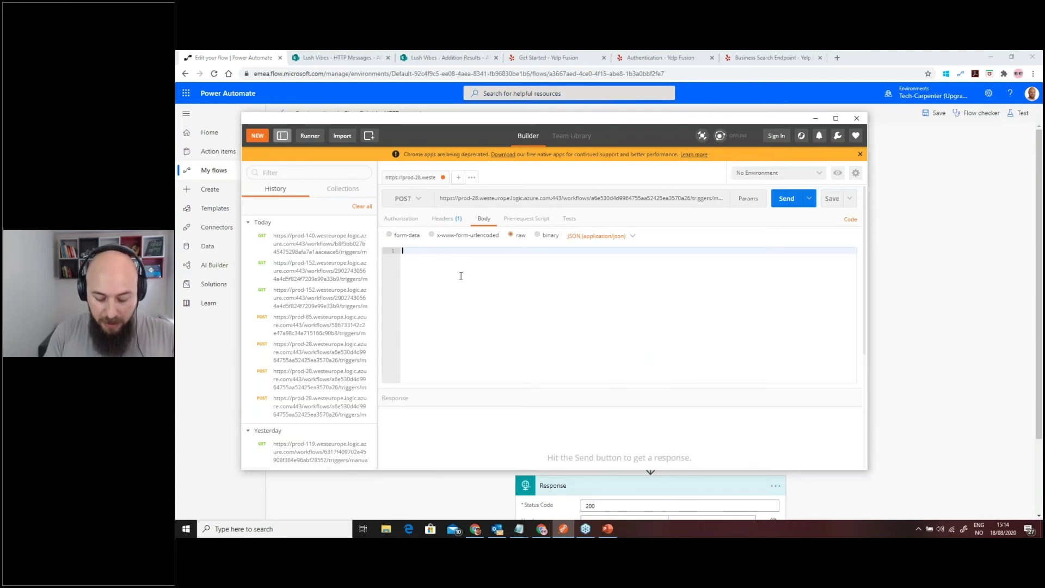
pyautogui.write('{')
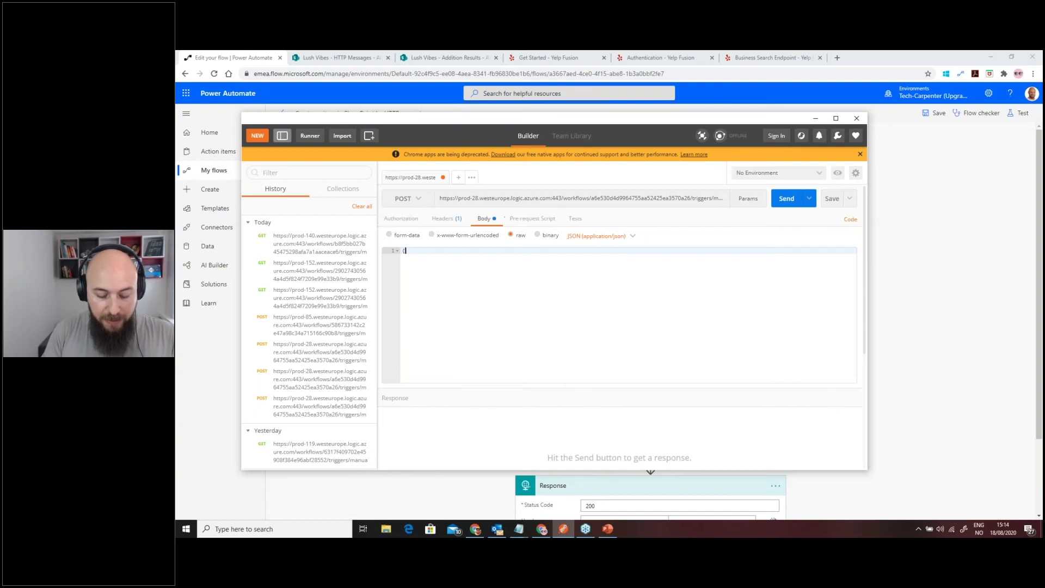
pyautogui.press('Return')
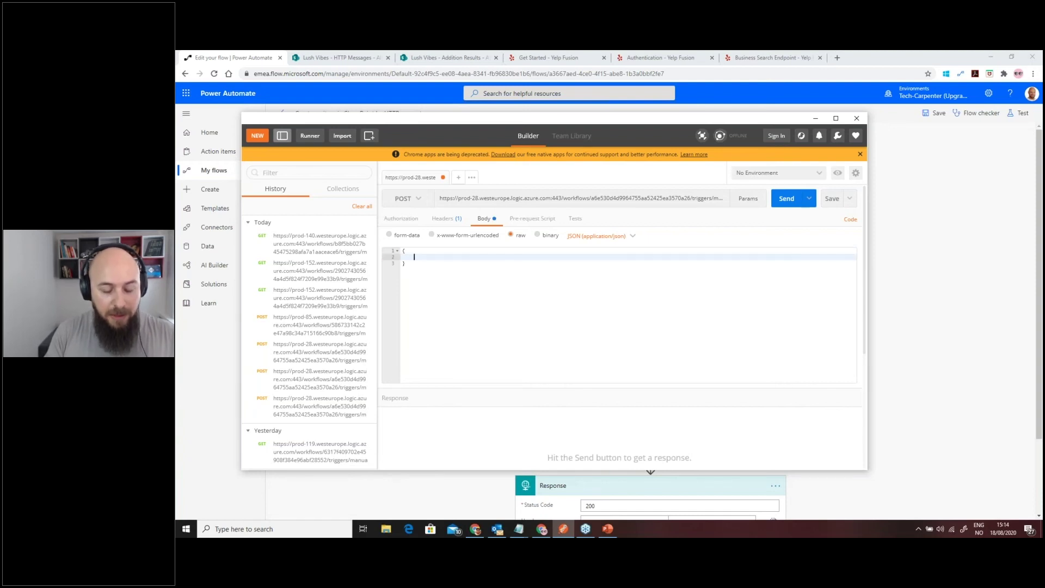
pyautogui.write('"')
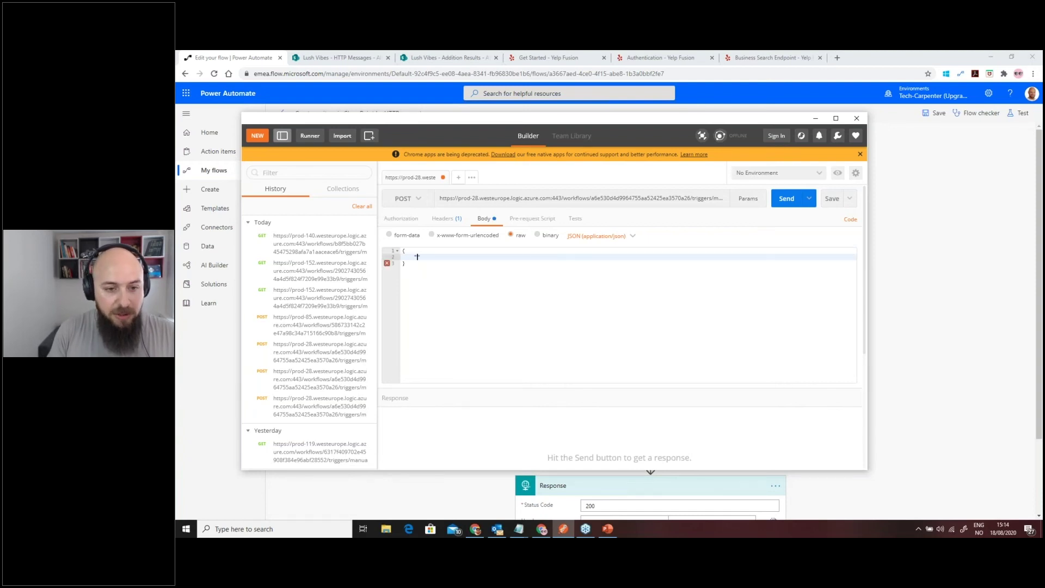
pyautogui.write('Message"')
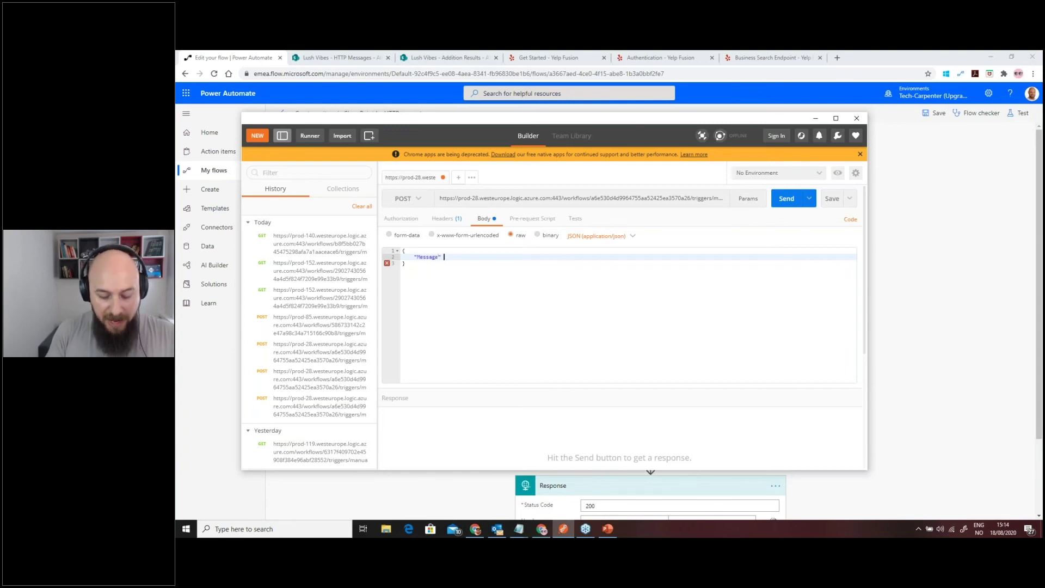
pyautogui.write(' : "')
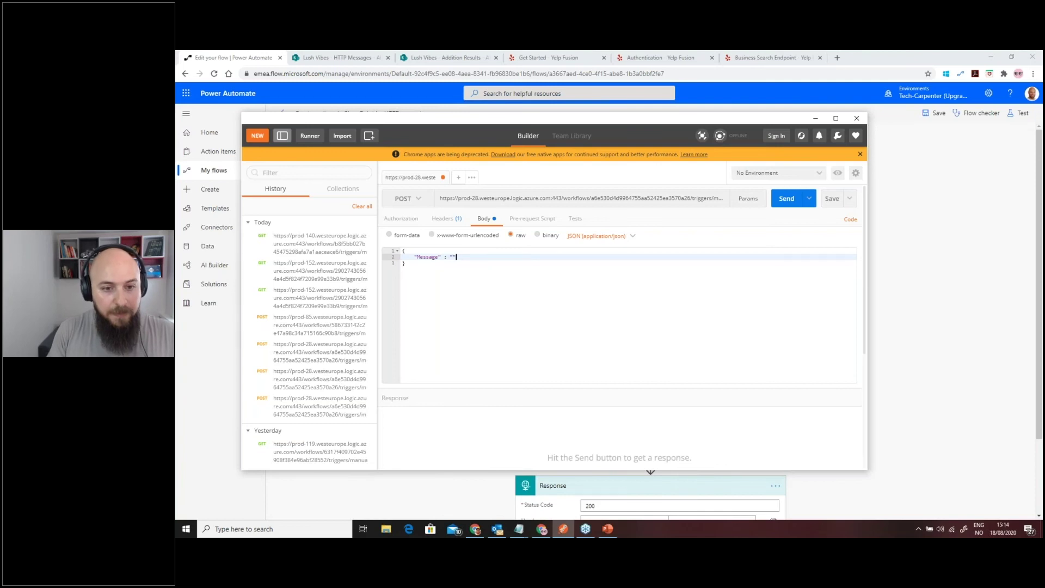
pyautogui.write('Hello')
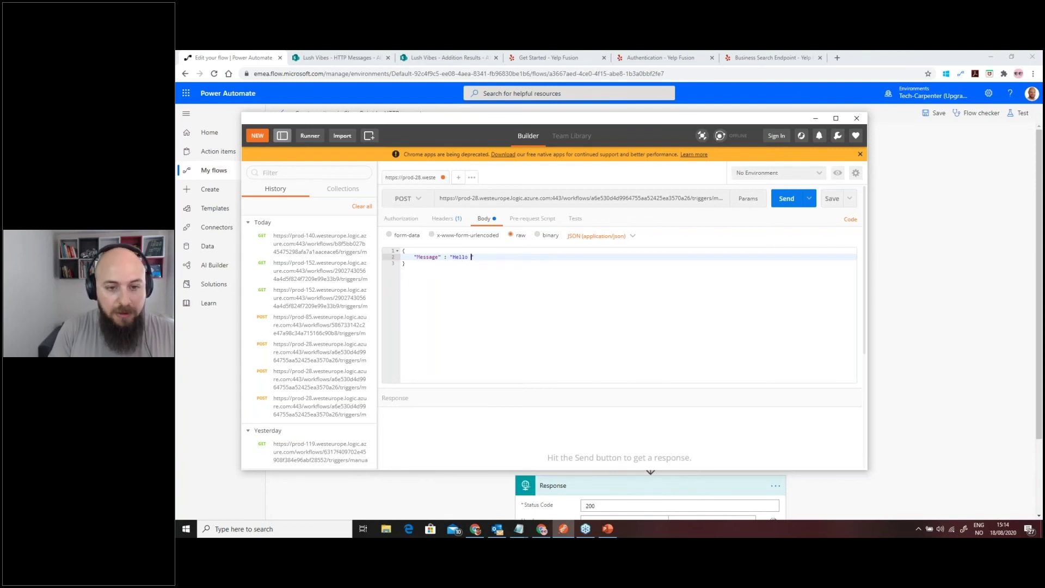
pyautogui.write(' ESPC Webinar')
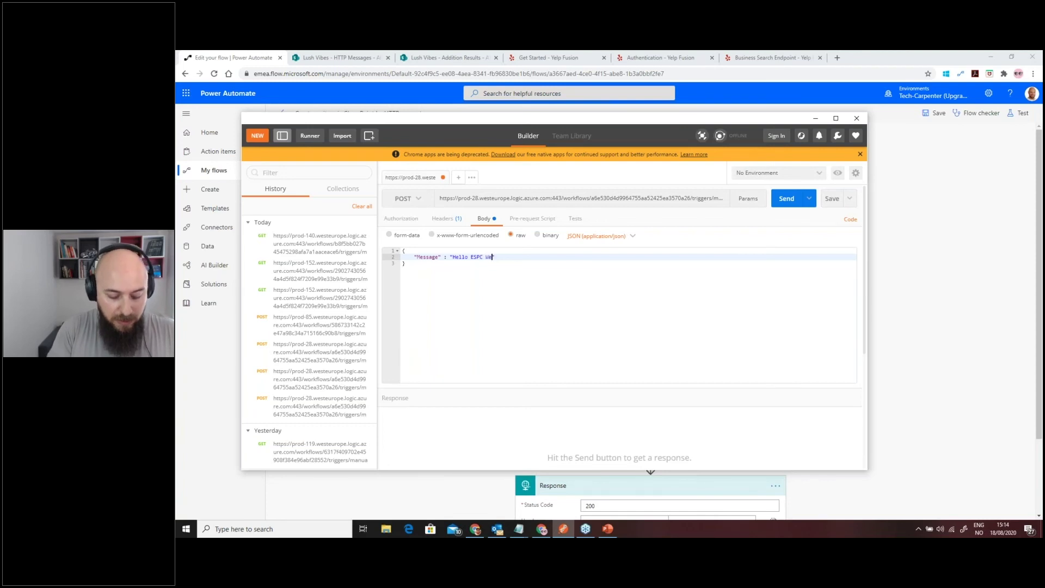
pyautogui.press('BackSpace')
pyautogui.press('BackSpace')
pyautogui.press('BackSpace')
pyautogui.press('BackSpace')
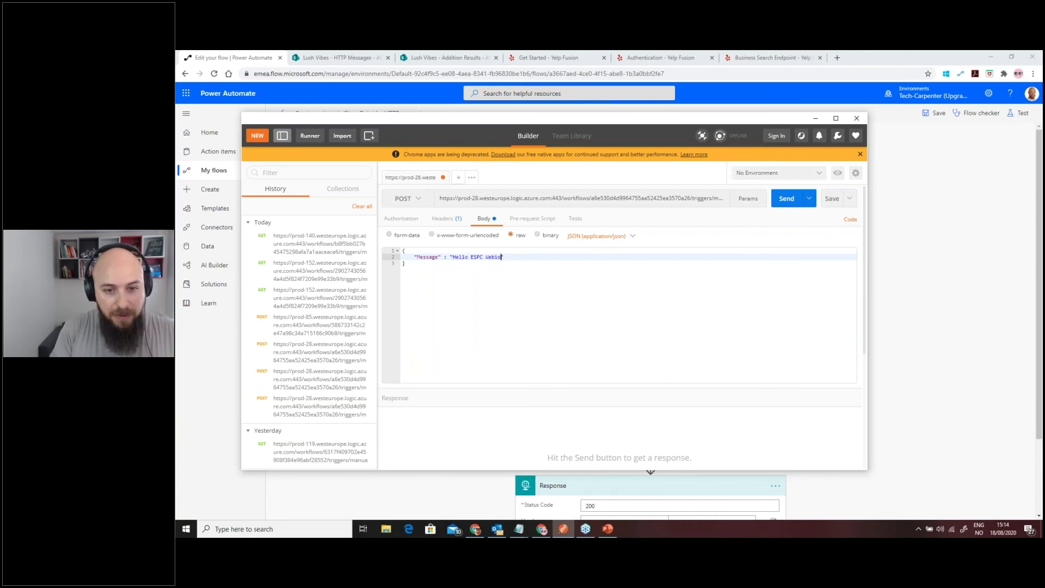
pyautogui.write('nar ')
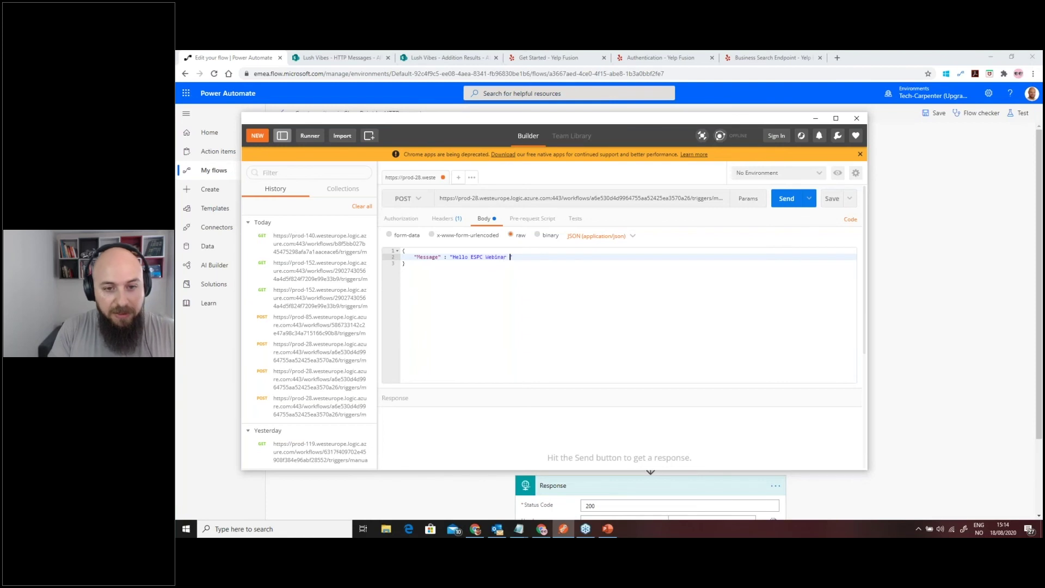
pyautogui.write('Attendees')
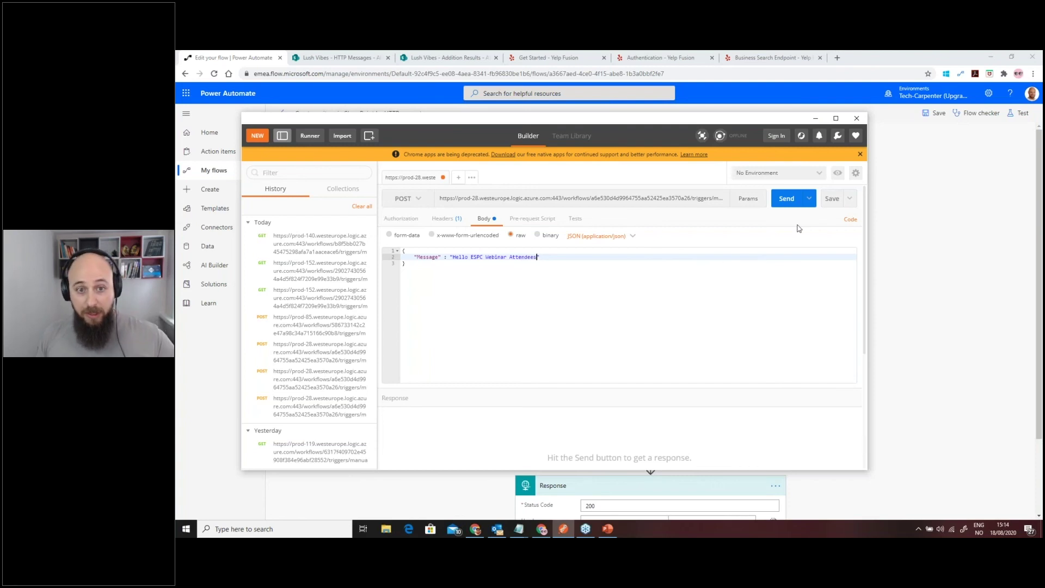
pyautogui.click(788, 199)
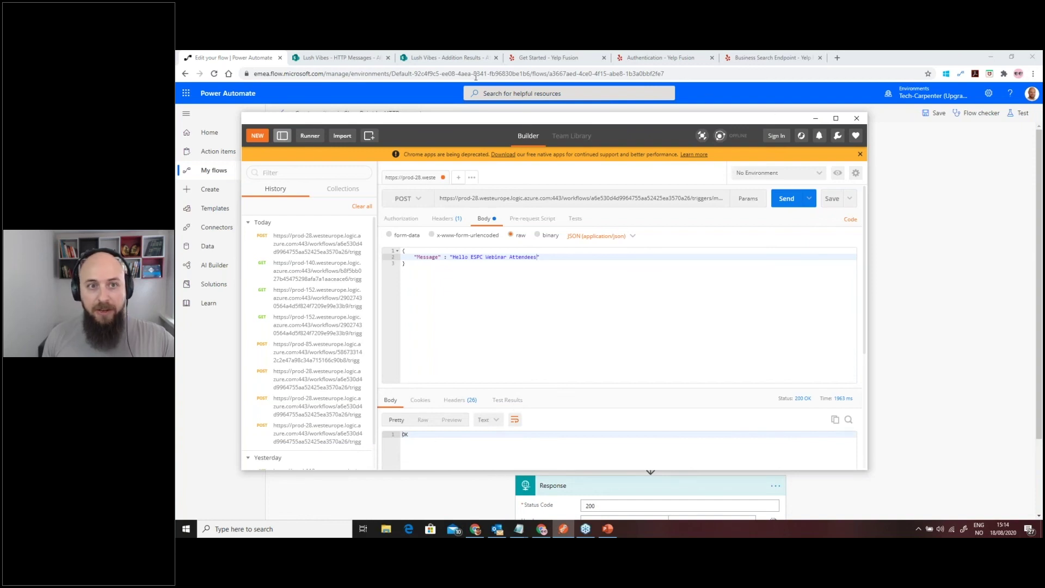
pyautogui.click(353, 60)
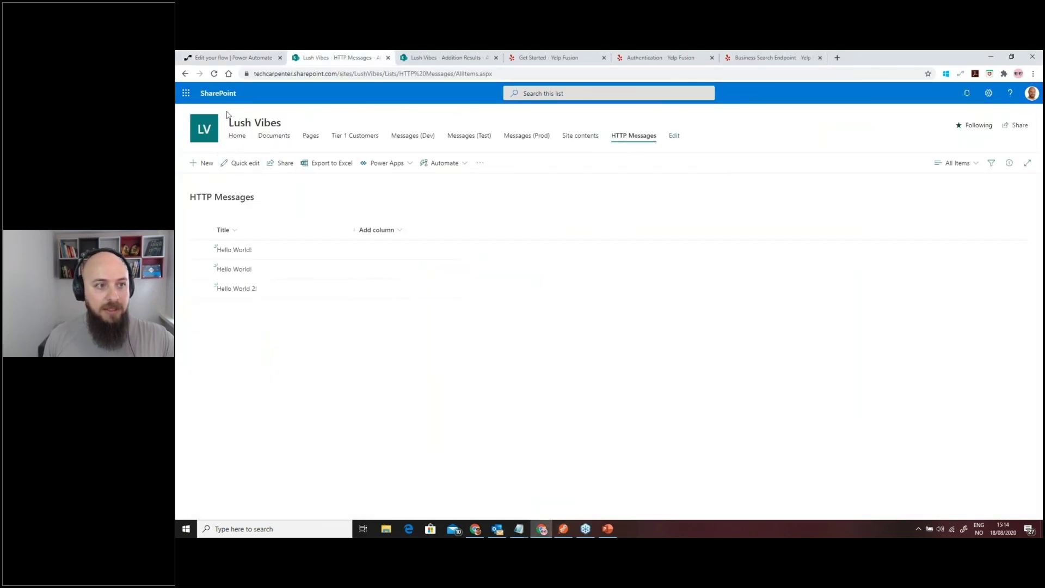
# Reload the HTTP Messages list to show the new 'Hello ESPC Webinar Attendees' item
pyautogui.click(214, 74)
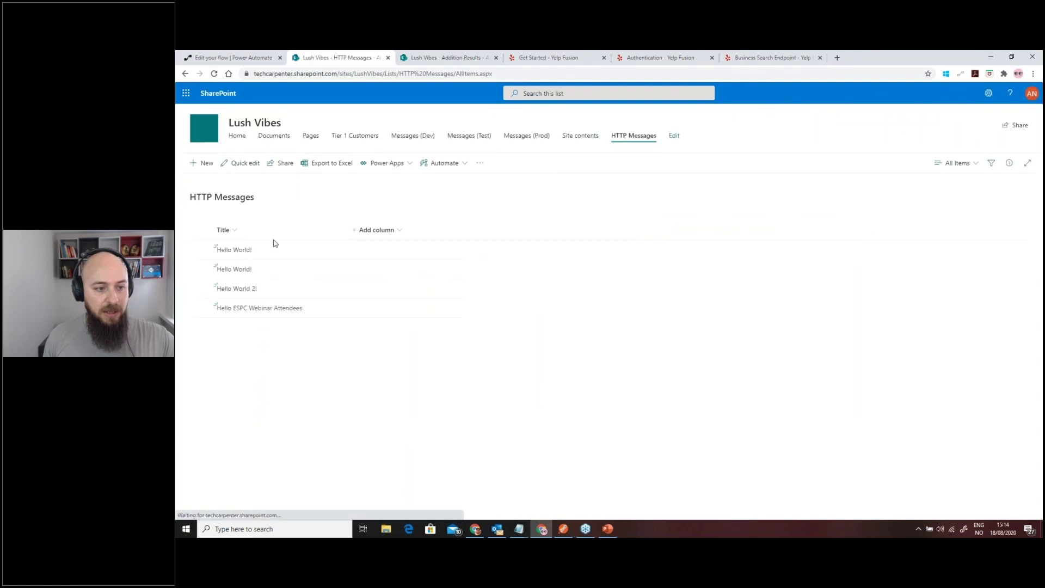